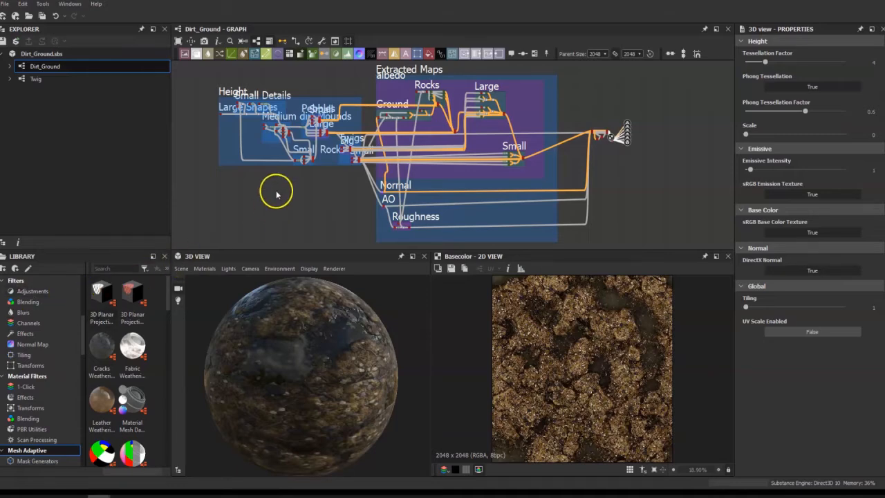
# Step: Examine the end of the Dirt_Ground graph, from the Extracted Maps groups through the Water Level node to the outputs
pyautogui.scroll(6, 639, 147)
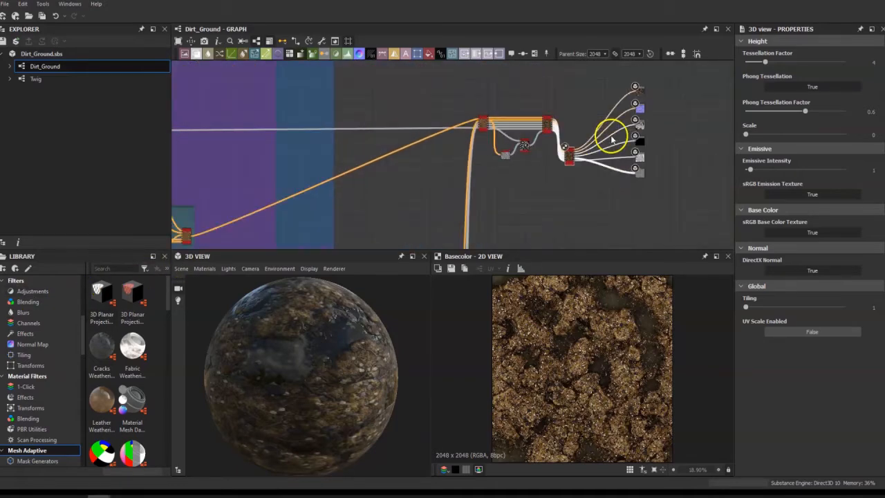
pyautogui.scroll(5, 546, 174)
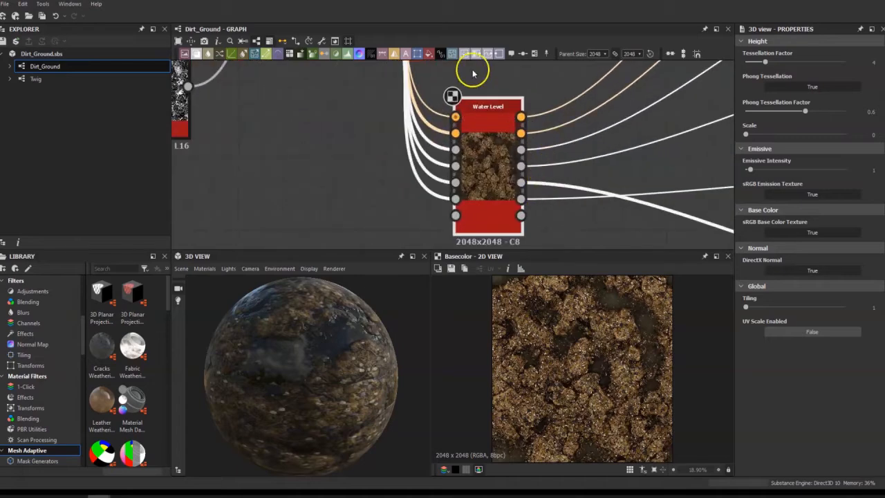
pyautogui.moveTo(464, 89); pyautogui.dragTo(479, 95, button='middle')
pyautogui.scroll(1, 463, 107)
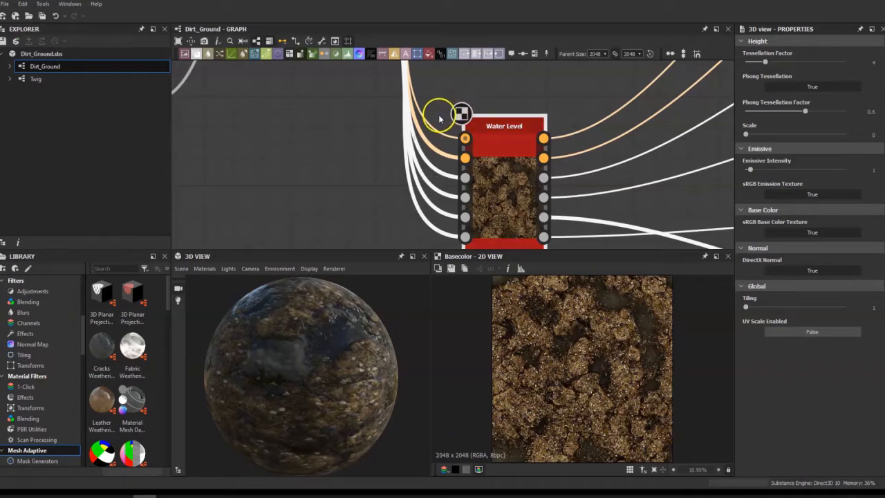
pyautogui.scroll(-5, 456, 112)
pyautogui.moveTo(369, 99); pyautogui.dragTo(471, 179, button='middle')
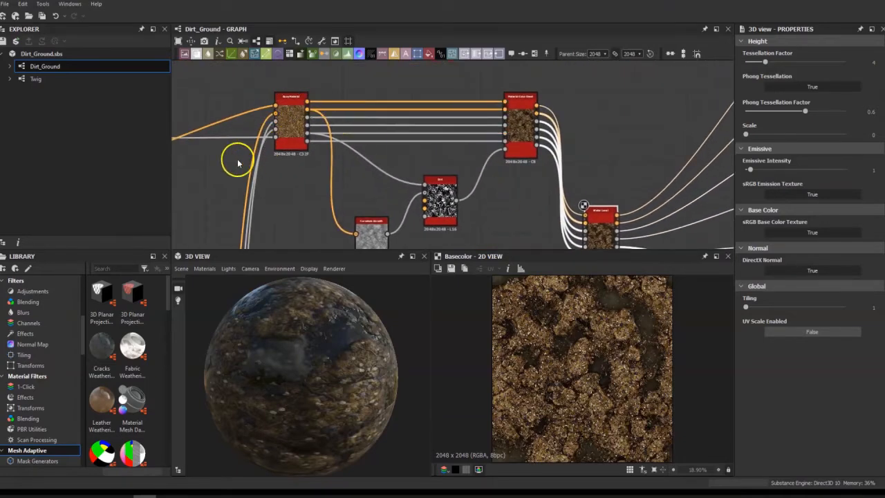
pyautogui.moveTo(237, 159); pyautogui.dragTo(332, 113, button='middle')
pyautogui.scroll(-3, 331, 113)
pyautogui.scroll(-3, 310, 148)
pyautogui.moveTo(269, 145); pyautogui.dragTo(590, 112, button='middle')
pyautogui.scroll(-4, 443, 150)
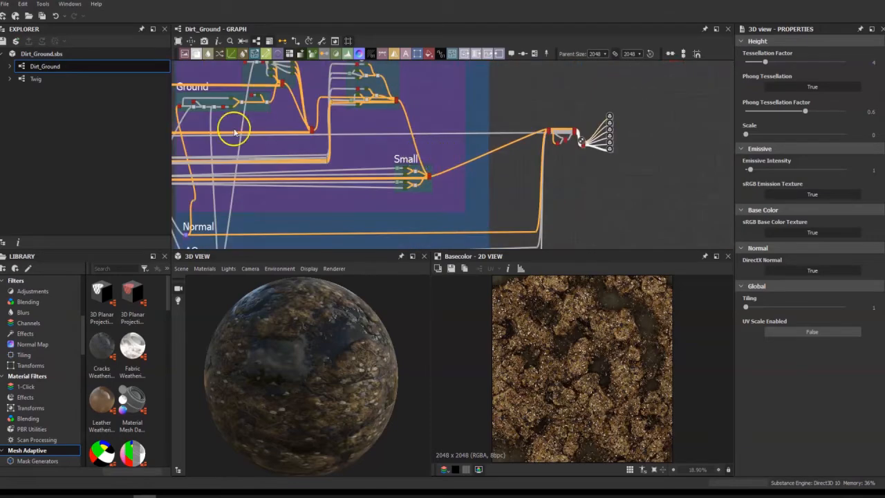
pyautogui.scroll(6, 575, 141)
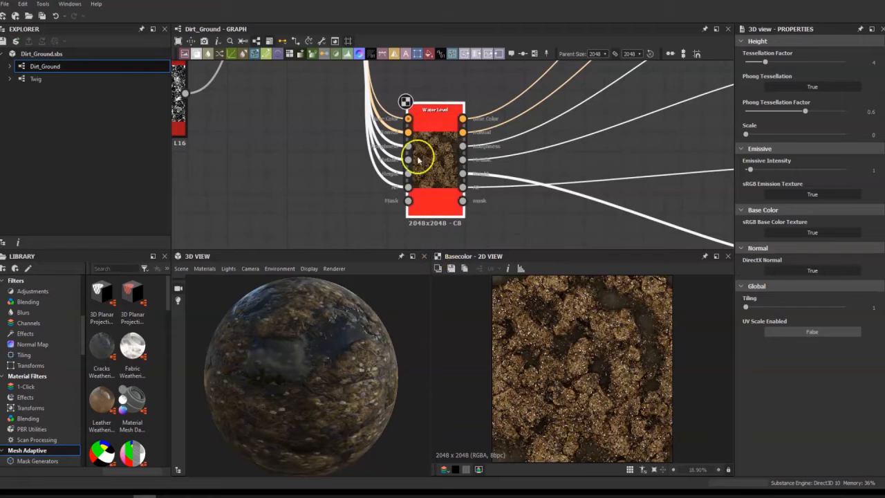
# Step: Preview the Dirt node's mask in the 2D view and check its place before the Water Level node
pyautogui.moveTo(251, 118); pyautogui.dragTo(529, 183, button='middle')
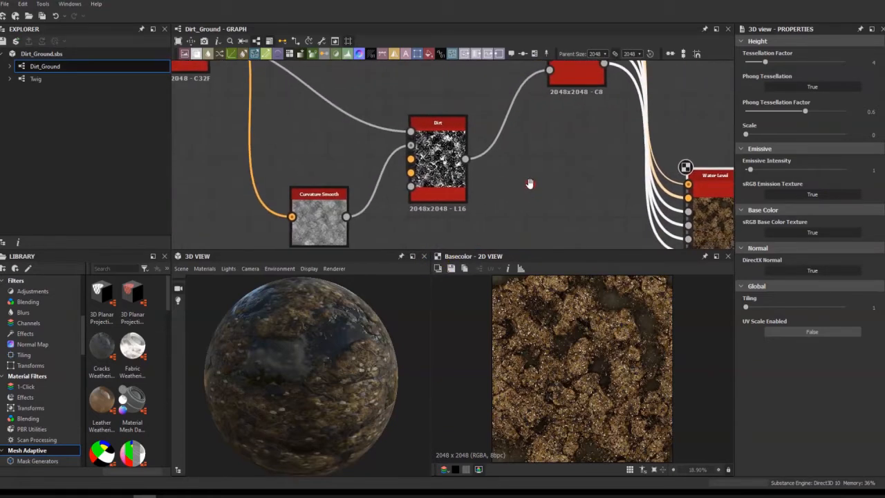
pyautogui.doubleClick(438, 156)
pyautogui.click(537, 339)
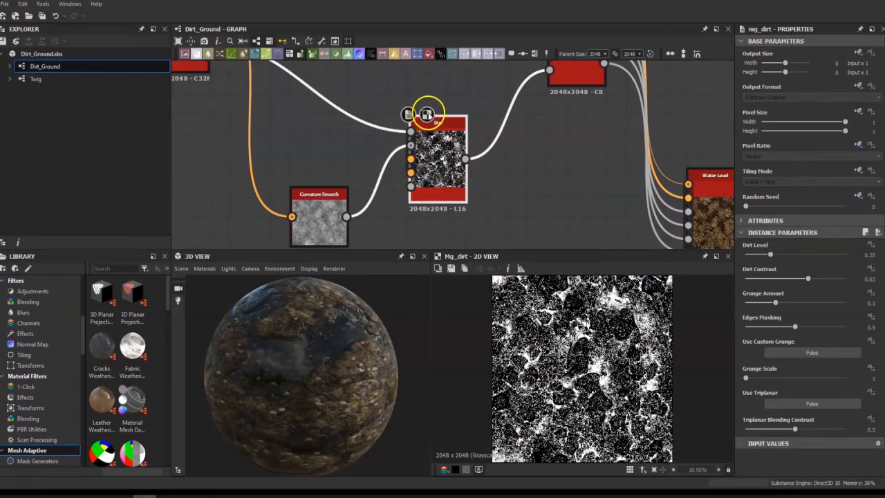
pyautogui.moveTo(544, 168); pyautogui.dragTo(409, 115, button='middle')
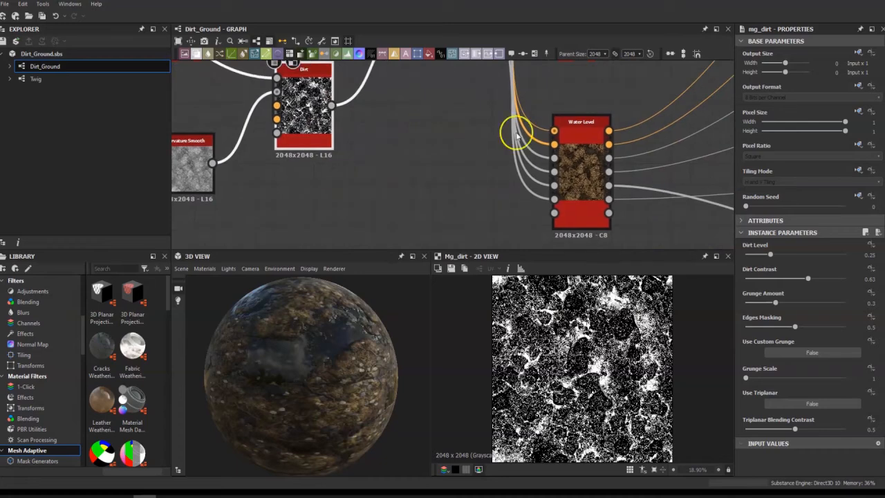
pyautogui.moveTo(367, 142); pyautogui.dragTo(565, 169, button='middle')
# Step: Inspect the Curvature Smooth node's output, and preview the Dirt node that it feeds
pyautogui.click(374, 174)
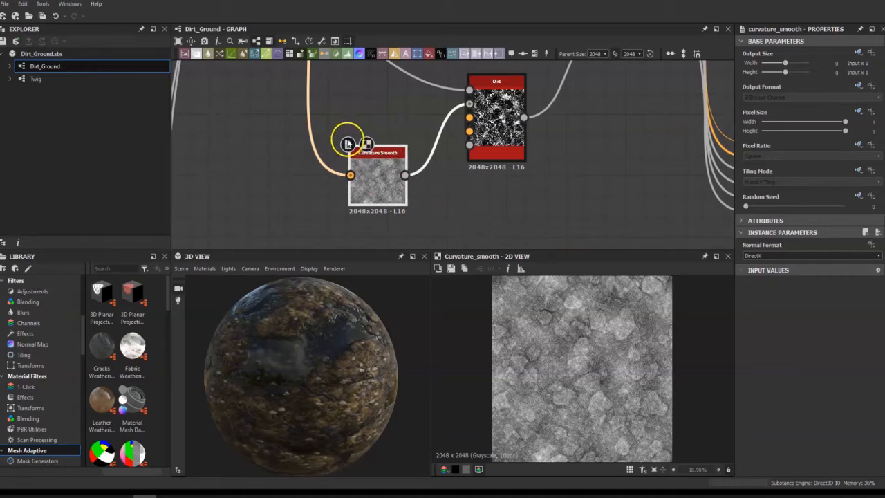
pyautogui.doubleClick(486, 111)
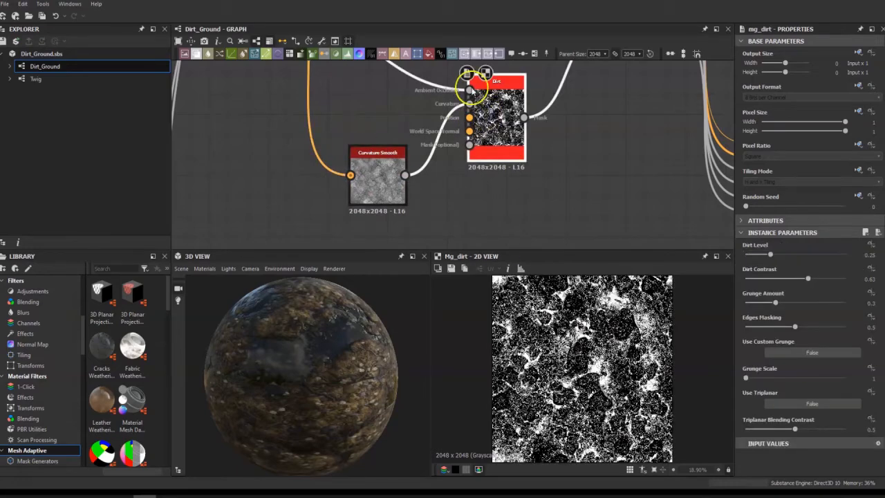
pyautogui.moveTo(489, 96); pyautogui.dragTo(490, 133, button='middle')
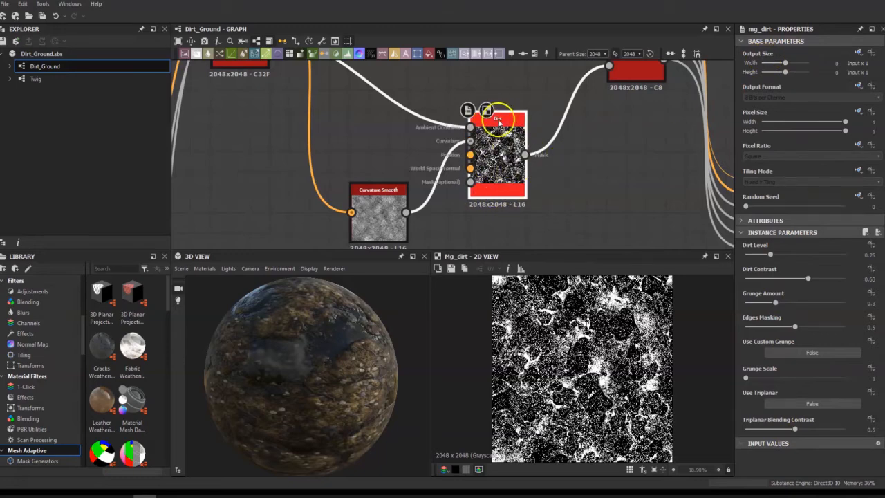
# Step: Preview the Base Material node's base color and show its parameters
pyautogui.moveTo(539, 93); pyautogui.dragTo(667, 221, button='middle')
pyautogui.click(370, 145)
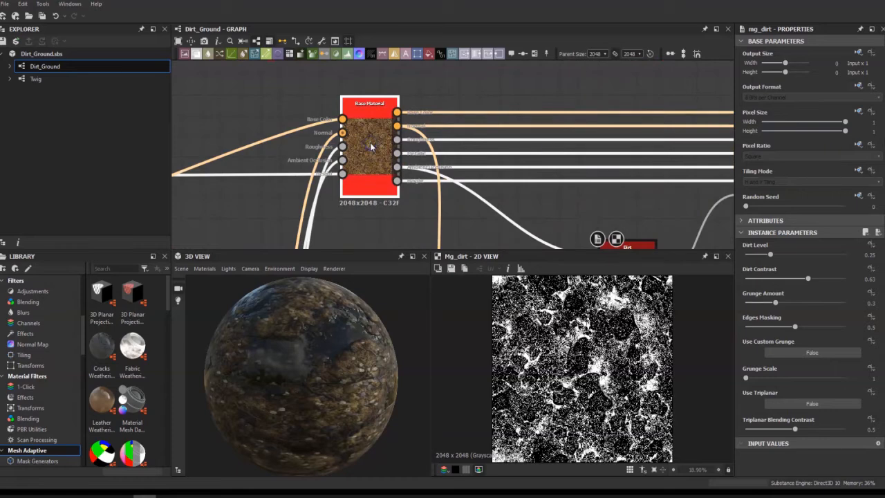
pyautogui.doubleClick(370, 145)
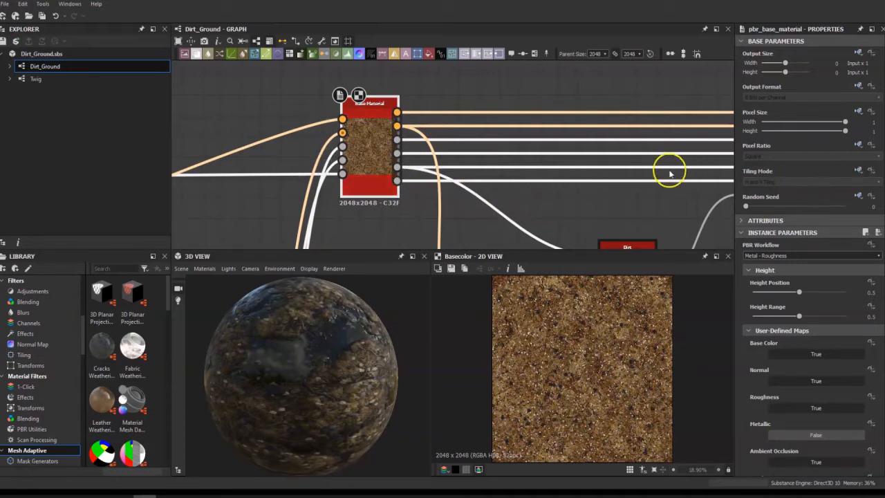
# Step: Preview the Curvature Smooth node again, and show the parameters of the connected Dirt node
pyautogui.scroll(-1, 623, 217)
pyautogui.moveTo(645, 222); pyautogui.dragTo(601, 140, button='middle')
pyautogui.moveTo(622, 178); pyautogui.dragTo(590, 84, button='middle')
pyautogui.click(460, 149)
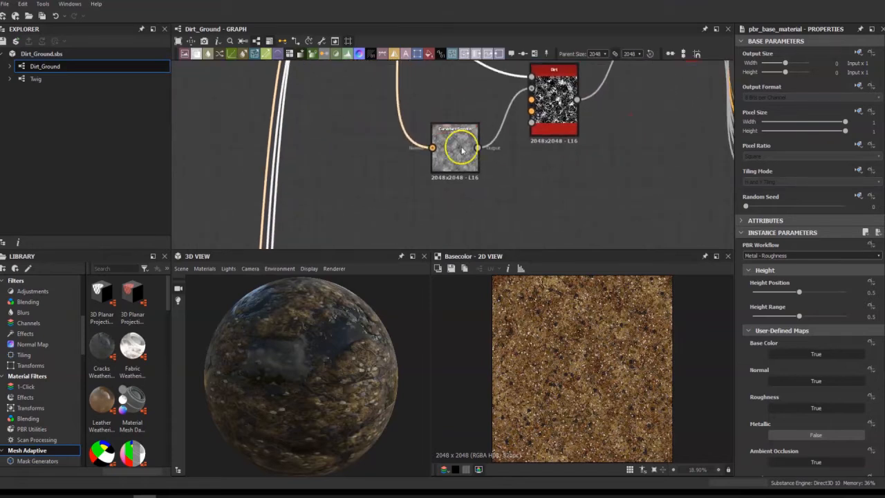
pyautogui.doubleClick(460, 149)
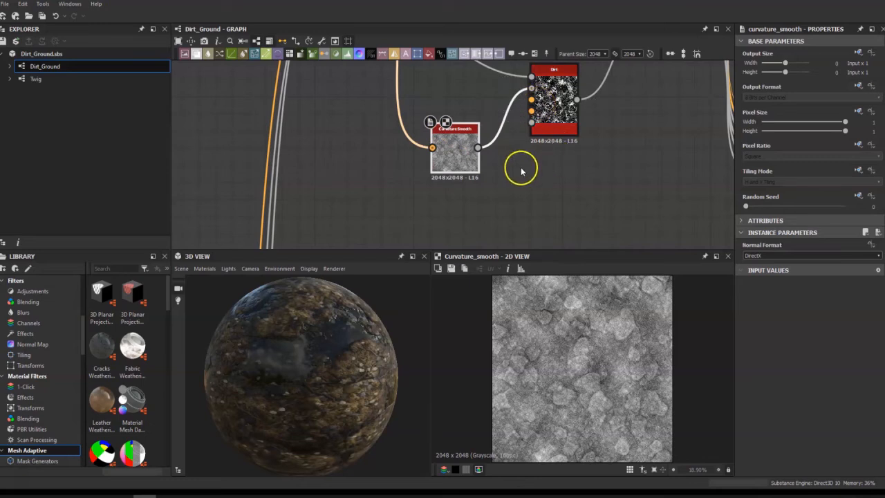
pyautogui.moveTo(632, 166); pyautogui.dragTo(636, 200, button='middle')
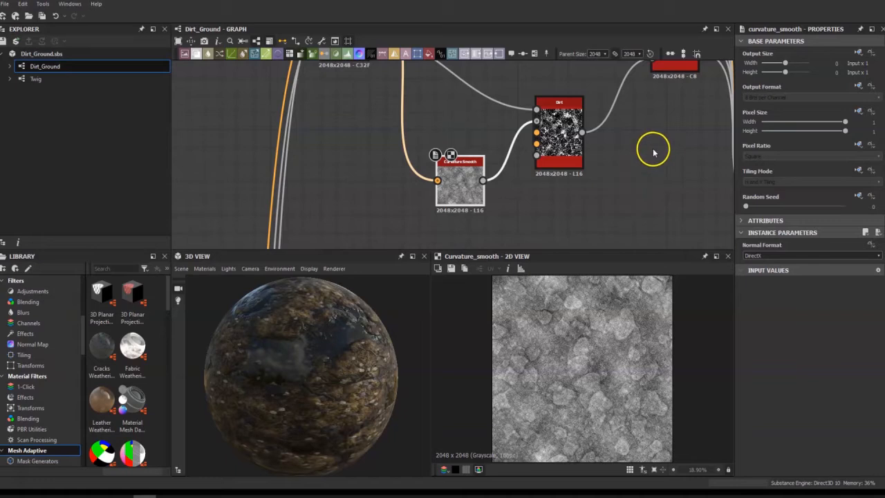
pyautogui.click(564, 128)
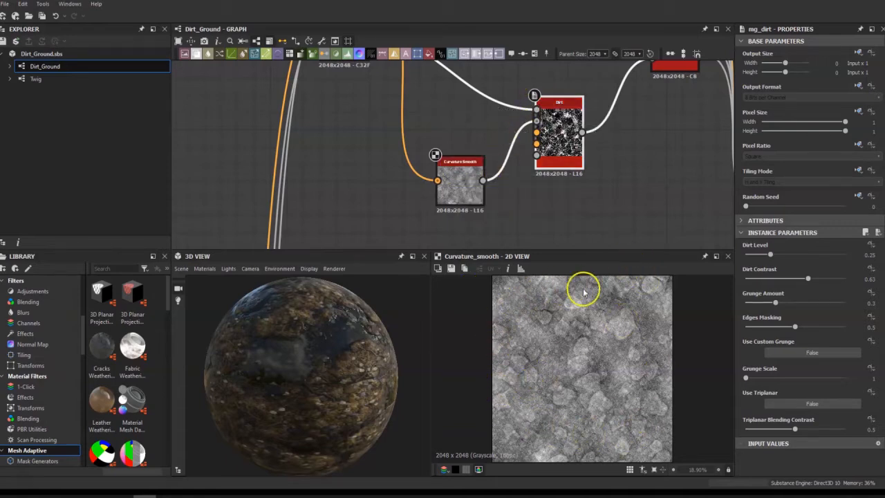
# Step: Inspect the Shape node's parameters and preview the Warp node's output in the Medium dirt Mounds group
pyautogui.scroll(-2, 385, 185)
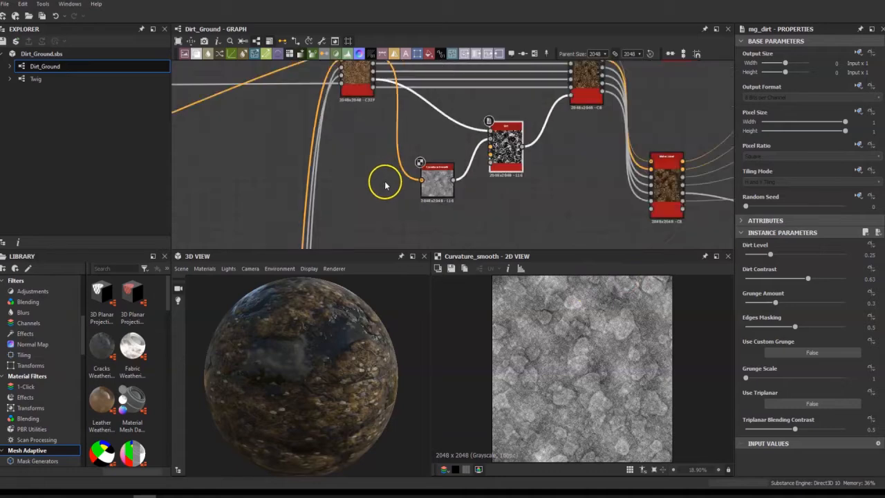
pyautogui.scroll(-3, 380, 184)
pyautogui.scroll(-3, 384, 178)
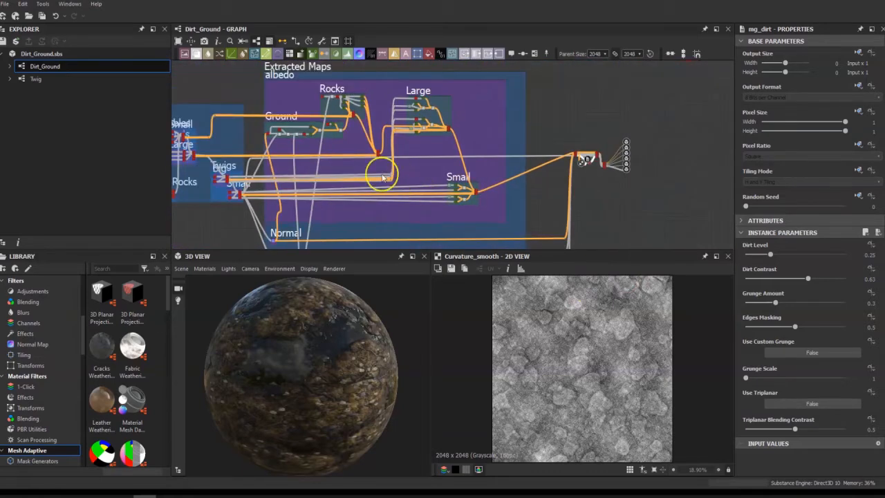
pyautogui.scroll(5, 384, 179)
pyautogui.scroll(6, 450, 162)
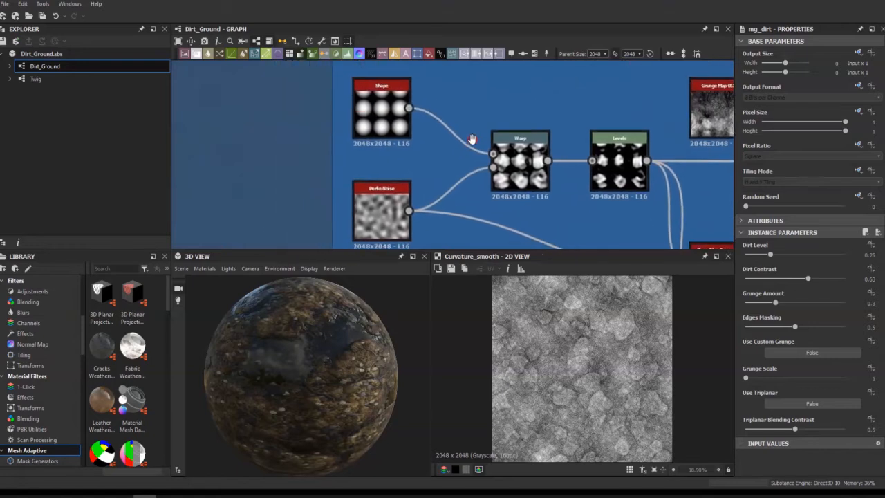
pyautogui.moveTo(471, 139); pyautogui.dragTo(448, 143, button='middle')
pyautogui.click(359, 121)
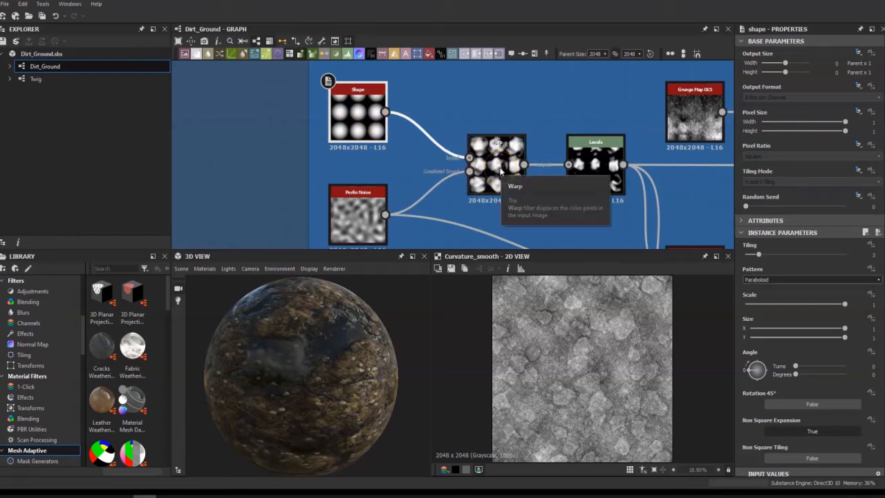
pyautogui.doubleClick(496, 166)
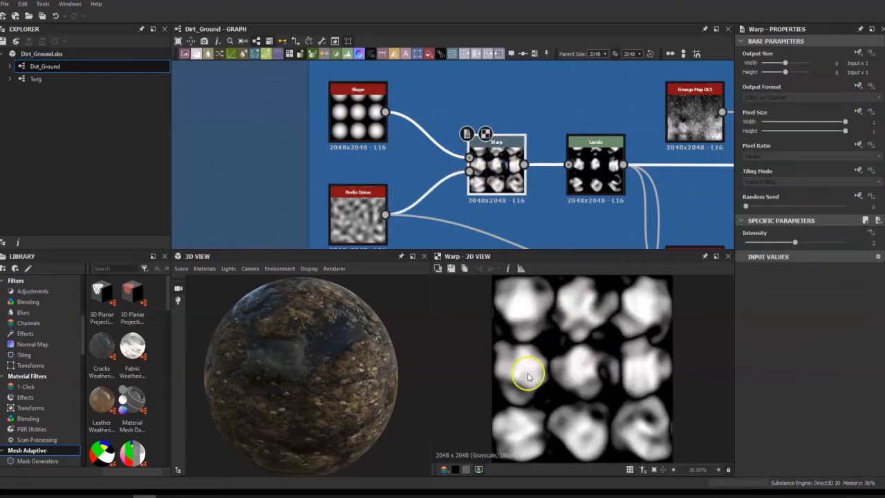
pyautogui.click(367, 128)
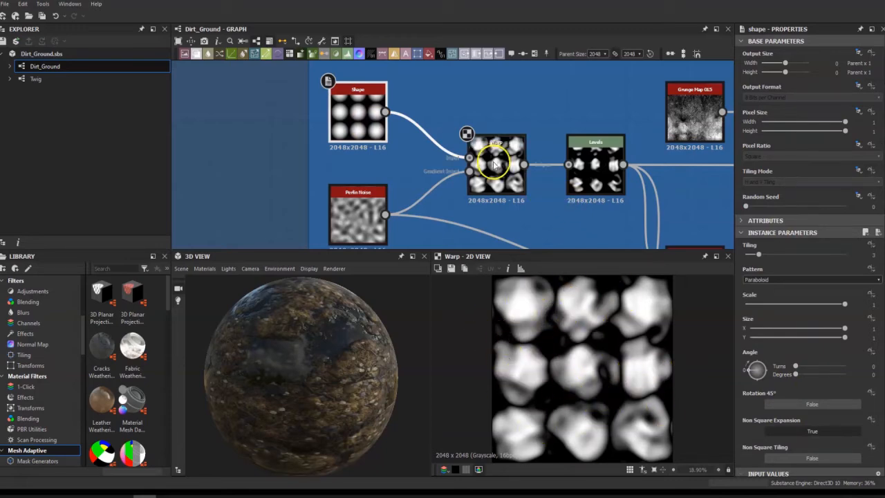
# Step: Preview the Water Level node's base color near the graph outputs and show its parameters
pyautogui.scroll(-5, 496, 166)
pyautogui.scroll(-2, 501, 177)
pyautogui.moveTo(655, 193); pyautogui.dragTo(296, 148, button='middle')
pyautogui.scroll(-3, 580, 166)
pyautogui.moveTo(632, 166); pyautogui.dragTo(279, 133, button='middle')
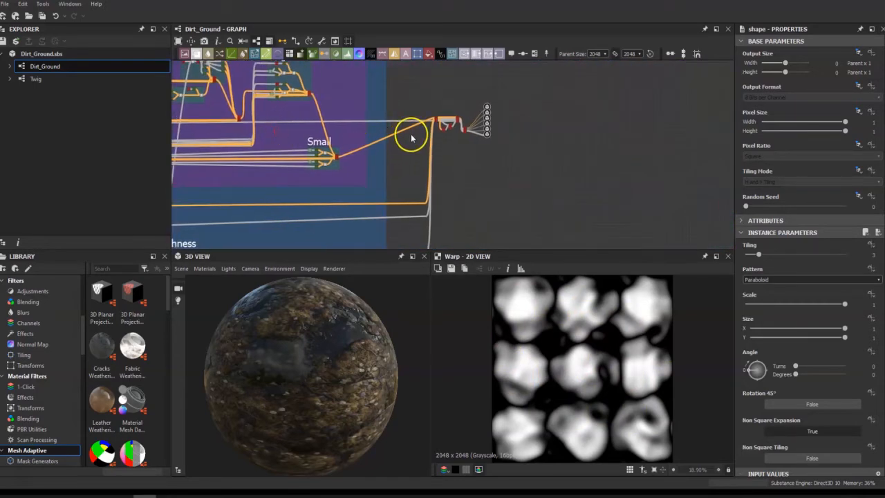
pyautogui.scroll(5, 465, 124)
pyautogui.doubleClick(464, 143)
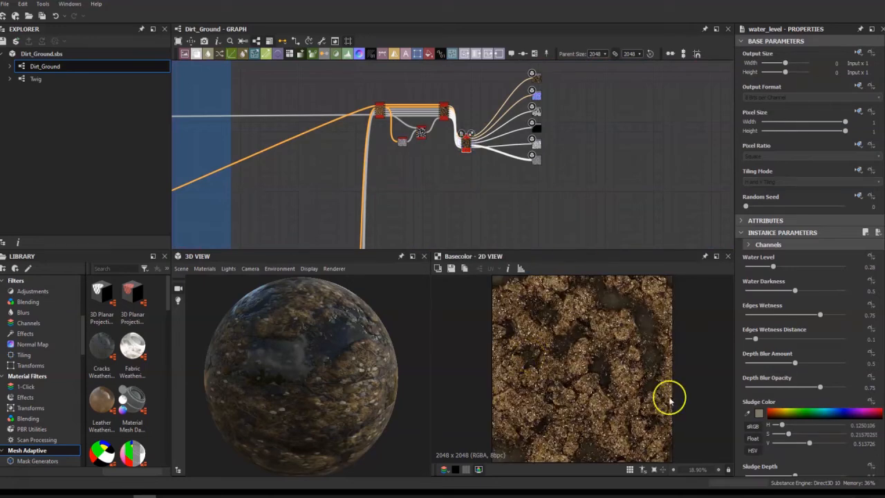
# Step: Show the parameters of the Shape node in the Medium dirt Mounds group
pyautogui.scroll(-4, 371, 158)
pyautogui.moveTo(242, 123); pyautogui.dragTo(622, 134, button='middle')
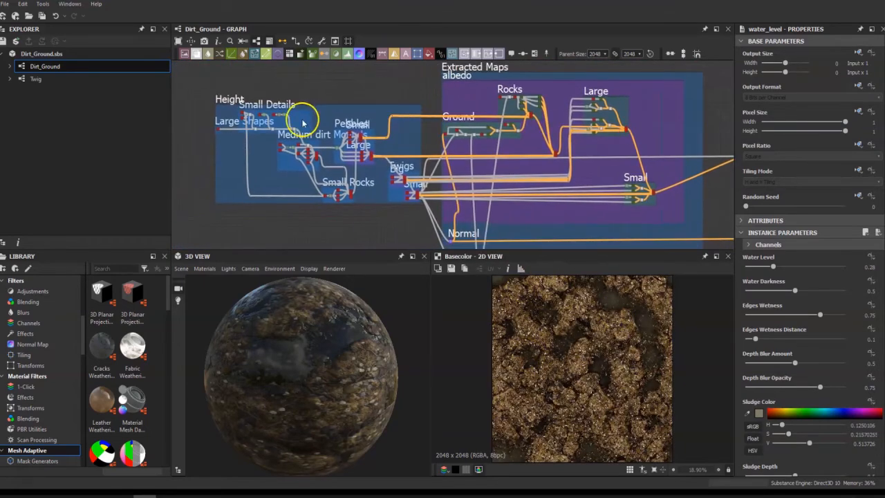
pyautogui.scroll(6, 256, 142)
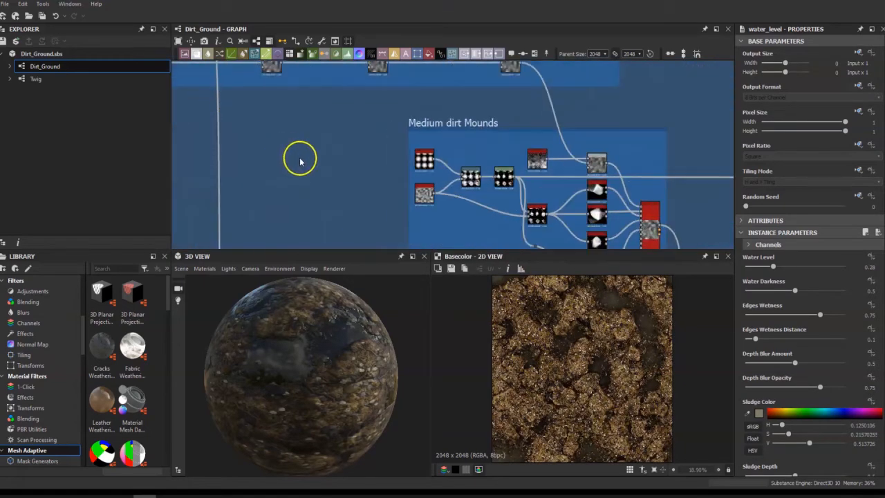
pyautogui.click(417, 153)
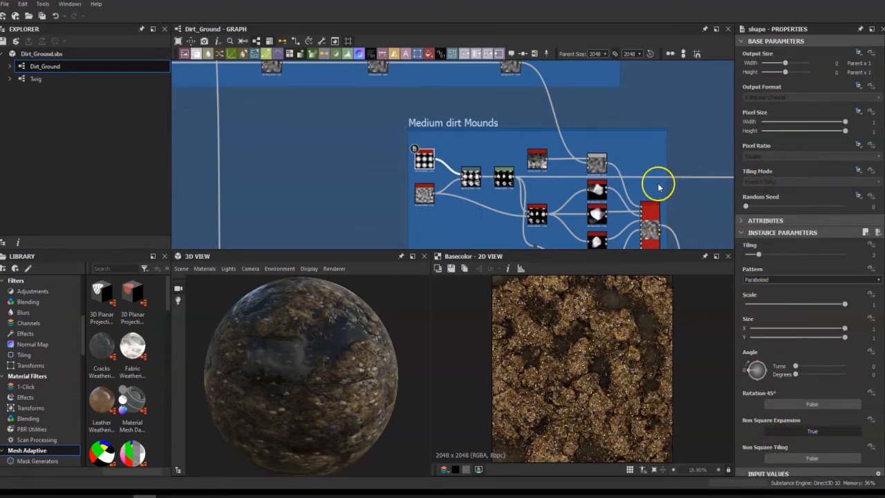
pyautogui.scroll(-5, 657, 186)
pyautogui.moveTo(655, 180); pyautogui.dragTo(346, 126, button='middle')
pyautogui.moveTo(632, 157); pyautogui.dragTo(312, 166, button='middle')
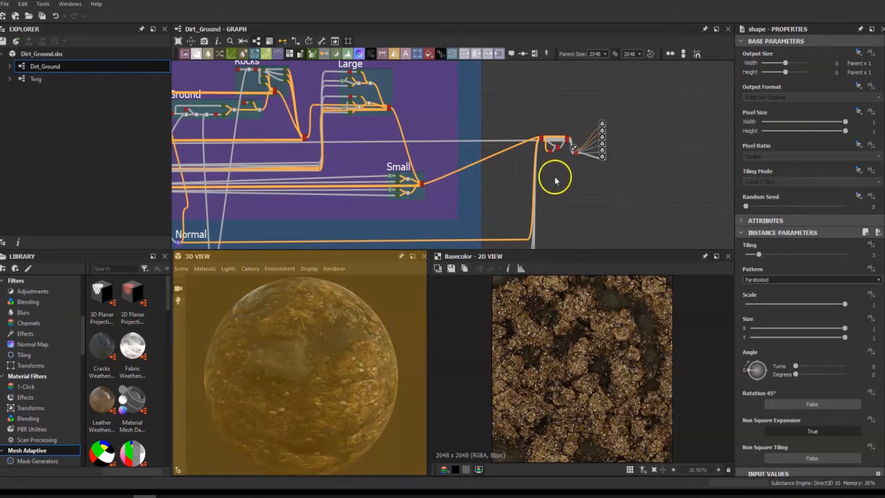
pyautogui.moveTo(561, 184); pyautogui.dragTo(527, 165, button='middle')
pyautogui.click(527, 172)
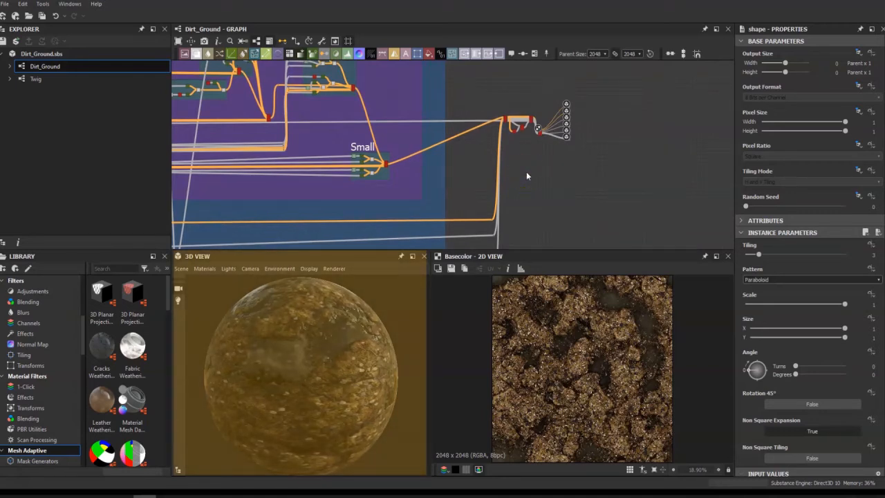
pyautogui.click(529, 175)
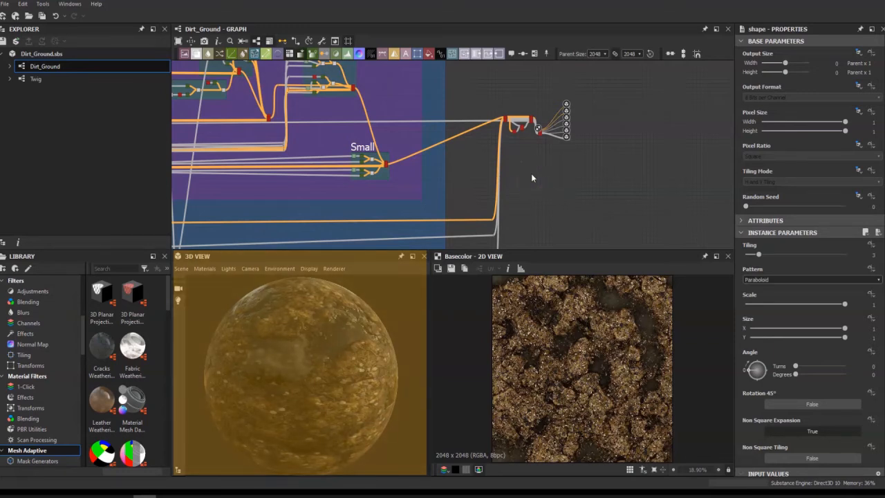
pyautogui.click(538, 172)
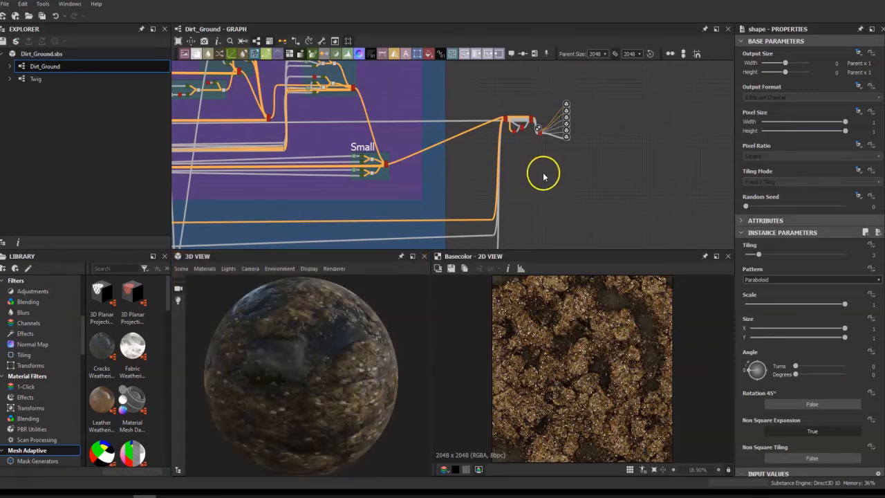
# Step: Orbit and zoom the 3D preview sphere to inspect the water puddles on the dirt material
pyautogui.moveTo(363, 387); pyautogui.dragTo(269, 370)
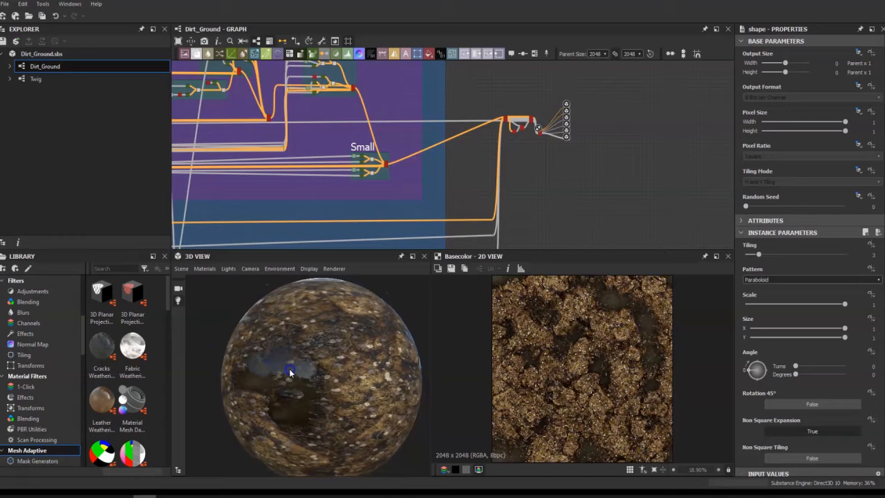
pyautogui.moveTo(339, 400); pyautogui.dragTo(286, 416)
pyautogui.moveTo(334, 372)
pyautogui.mouseDown(button='right')
pyautogui.moveTo(318, 349)
pyautogui.moveTo(337, 387)
pyautogui.mouseUp(button='right')
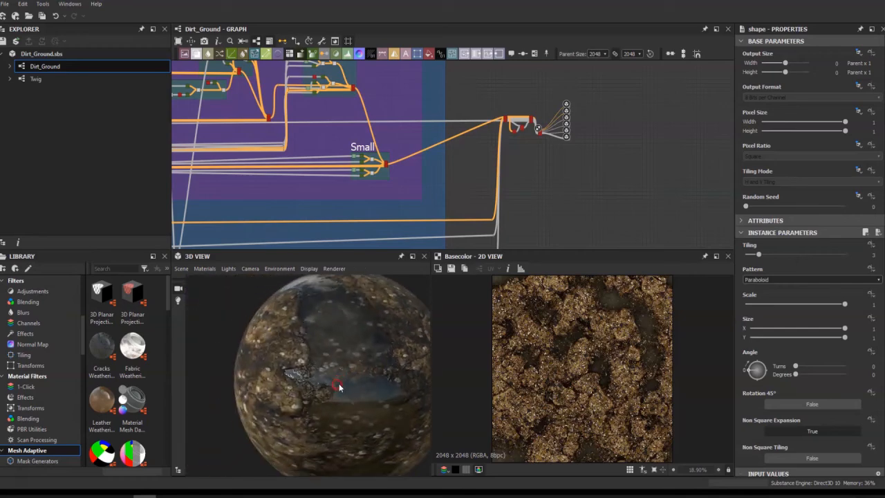
# Step: Examine the water puddles' reflections and the surrounding stones on the 3D preview sphere from several angles and distances
pyautogui.moveTo(363, 374); pyautogui.dragTo(299, 360)
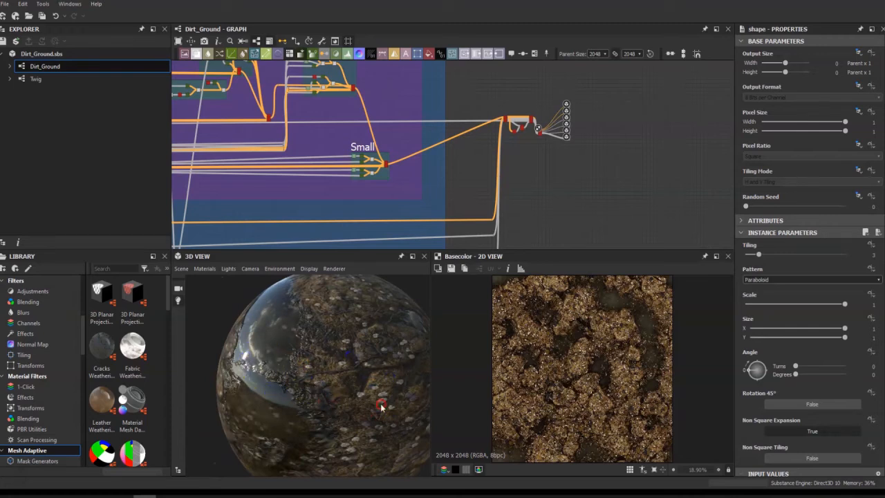
pyautogui.moveTo(277, 368); pyautogui.dragTo(330, 373, button='right')
pyautogui.moveTo(330, 374); pyautogui.dragTo(365, 390)
pyautogui.moveTo(291, 352); pyautogui.dragTo(299, 358, button='middle')
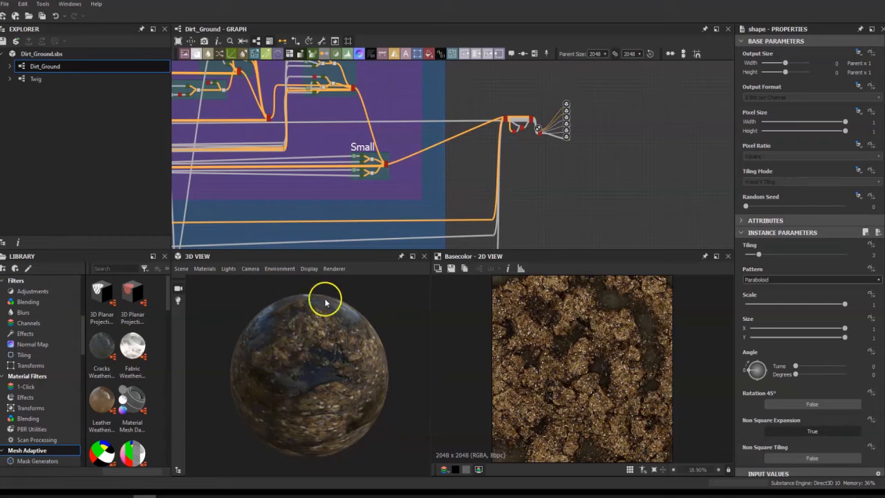
# Step: Preview the blend node that feeds the Water Level node in the 3D view and examine the material without water
pyautogui.scroll(8, 513, 120)
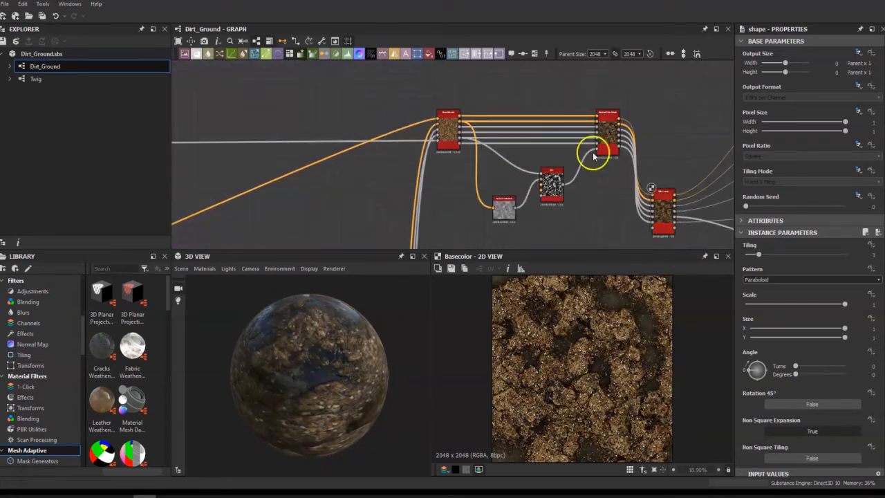
pyautogui.moveTo(652, 152); pyautogui.dragTo(498, 154, button='middle')
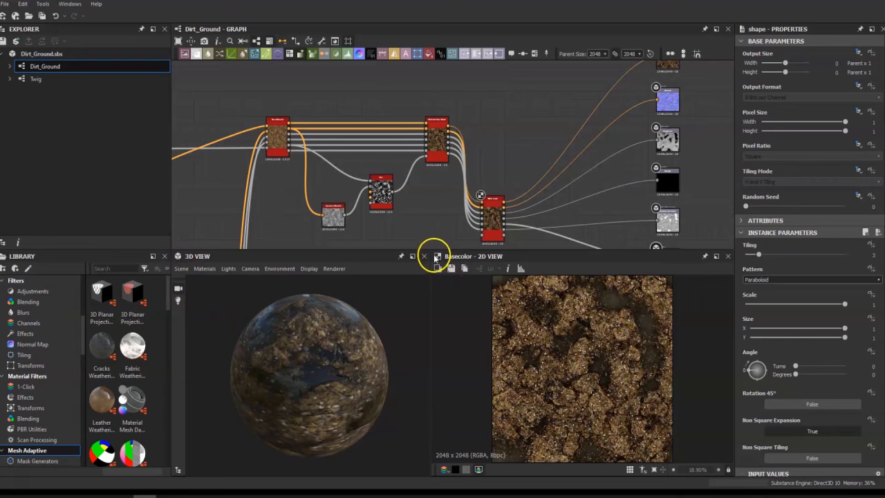
pyautogui.moveTo(701, 148); pyautogui.dragTo(438, 187, button='middle')
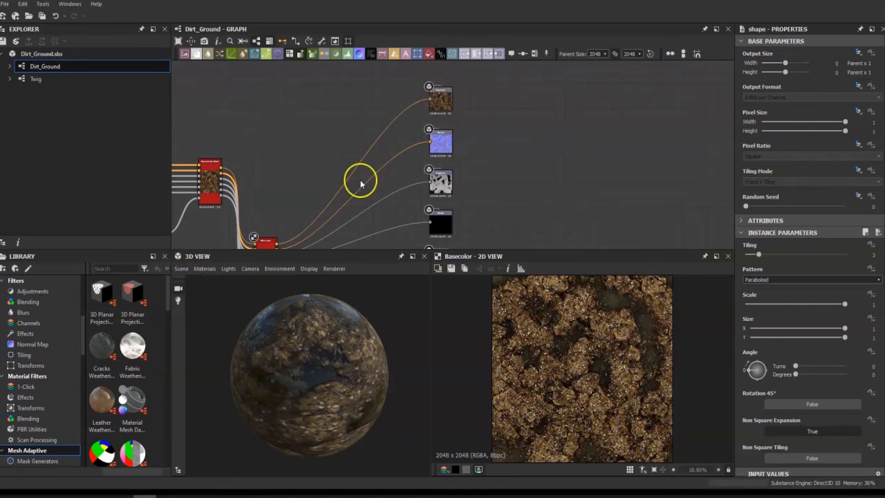
pyautogui.moveTo(320, 174); pyautogui.dragTo(407, 152, button='middle')
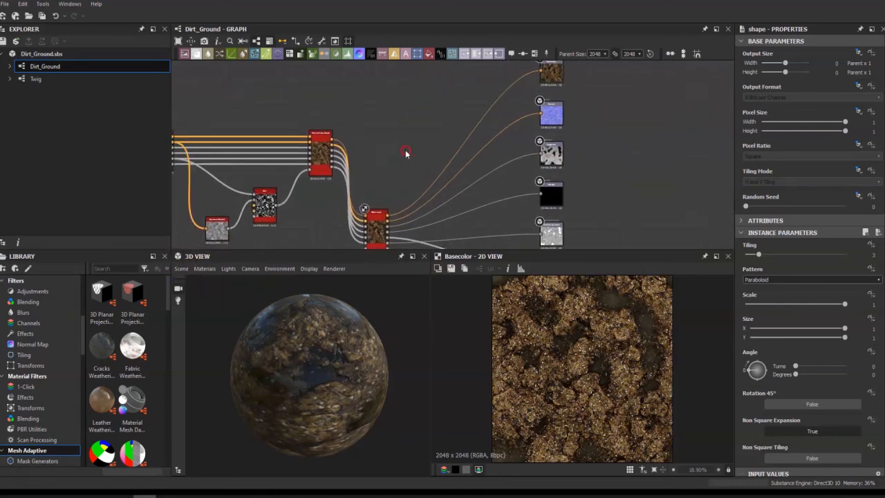
pyautogui.rightClick(321, 154)
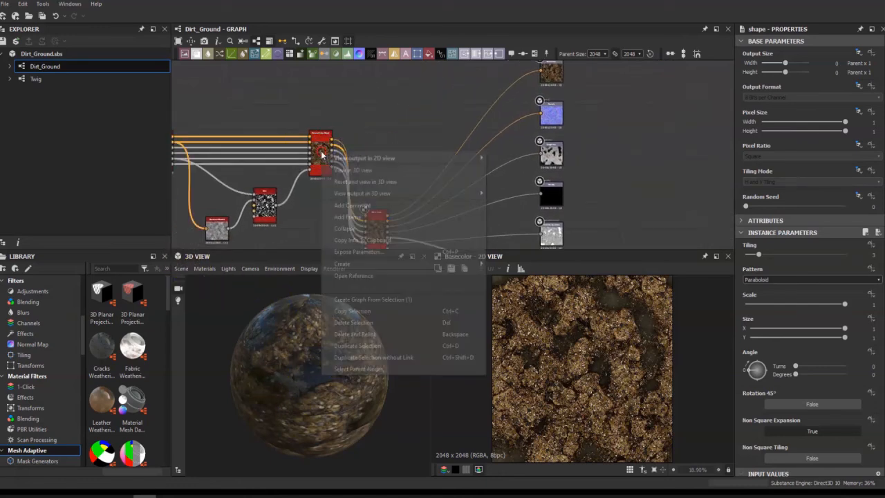
pyautogui.click(366, 171)
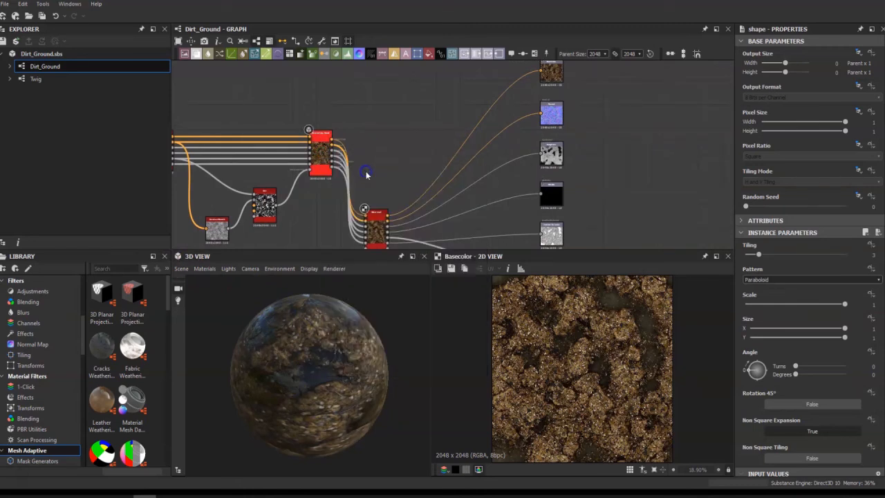
pyautogui.moveTo(306, 388); pyautogui.dragTo(288, 379)
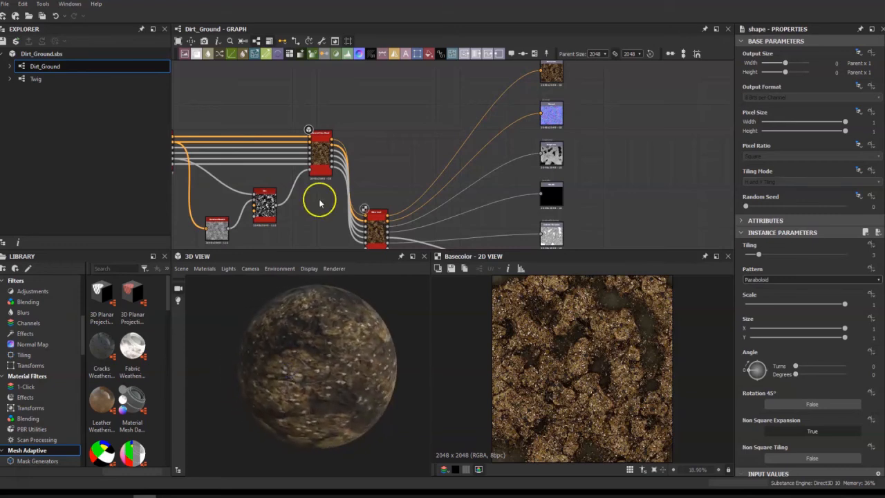
# Step: Preview the Water Level node in the 3D view and examine the wet dirt on the sphere
pyautogui.moveTo(389, 182); pyautogui.dragTo(389, 119, button='middle')
pyautogui.click(379, 174)
pyautogui.scroll(3, 379, 174)
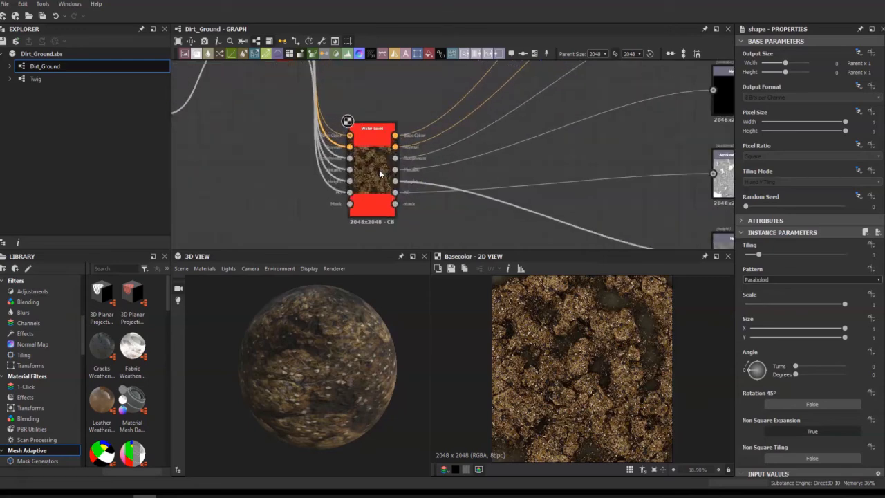
pyautogui.rightClick(373, 163)
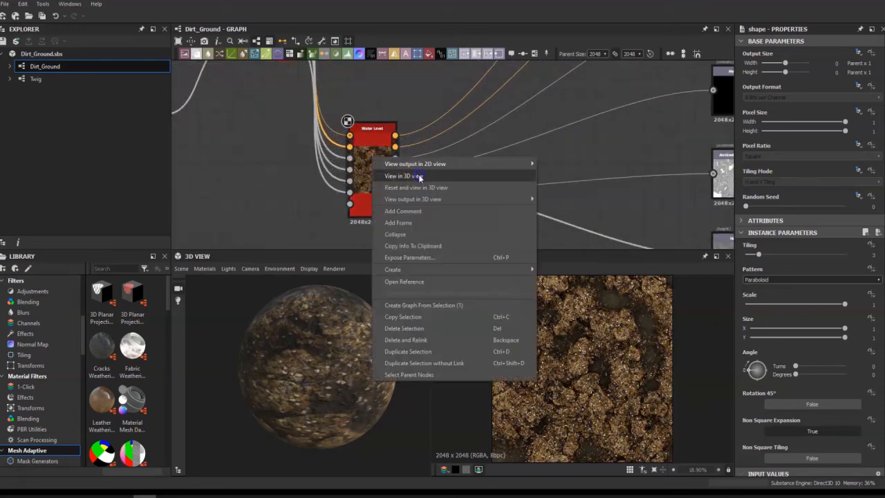
pyautogui.click(409, 176)
pyautogui.click(351, 344)
pyautogui.moveTo(339, 358); pyautogui.dragTo(319, 354)
pyautogui.scroll(-2, 536, 181)
# Step: View the Water Level node's Diffuse output in the 3D view as Ambient Occlusion
pyautogui.moveTo(586, 153); pyautogui.dragTo(407, 144, button='middle')
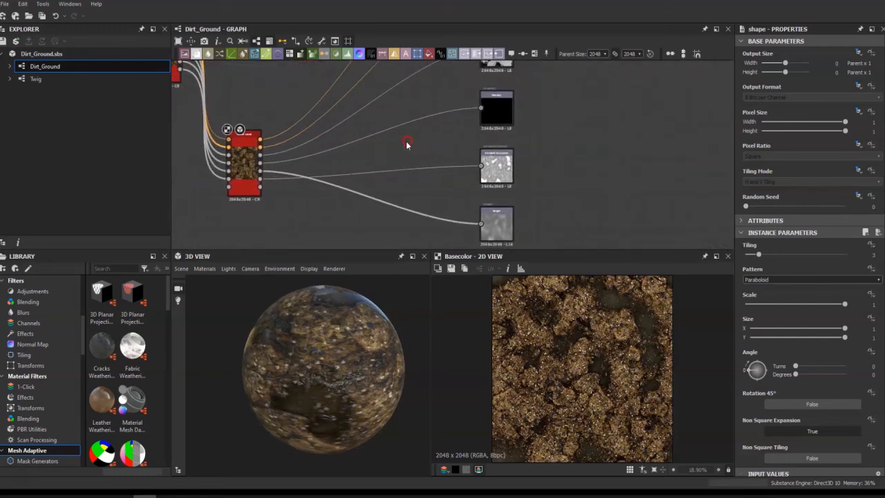
pyautogui.moveTo(279, 136); pyautogui.dragTo(347, 126, button='middle')
pyautogui.rightClick(311, 160)
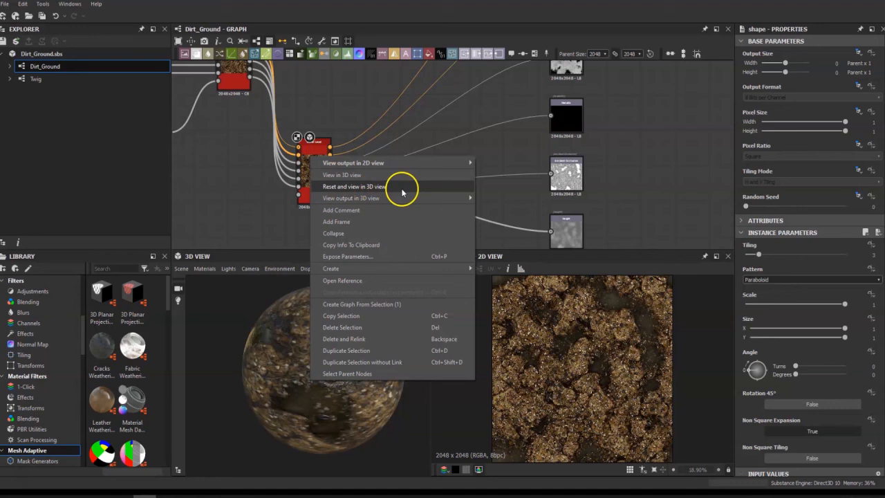
pyautogui.moveTo(395, 199)
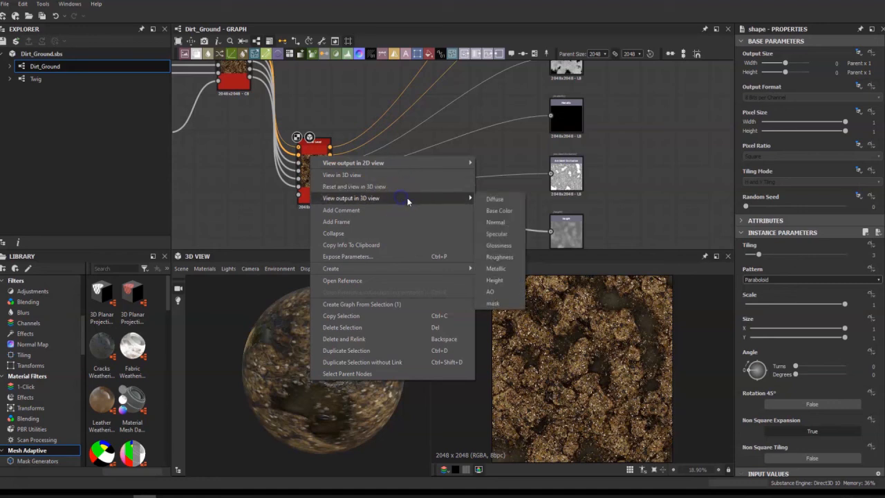
pyautogui.click(502, 199)
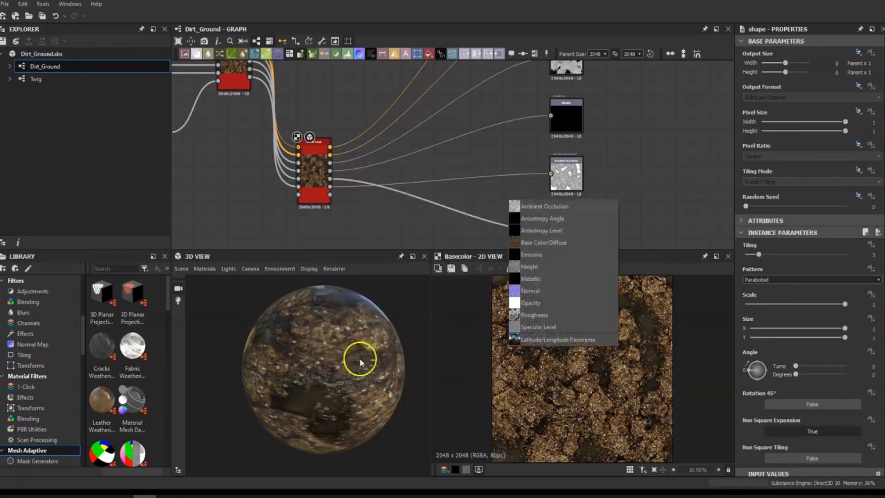
pyautogui.click(543, 206)
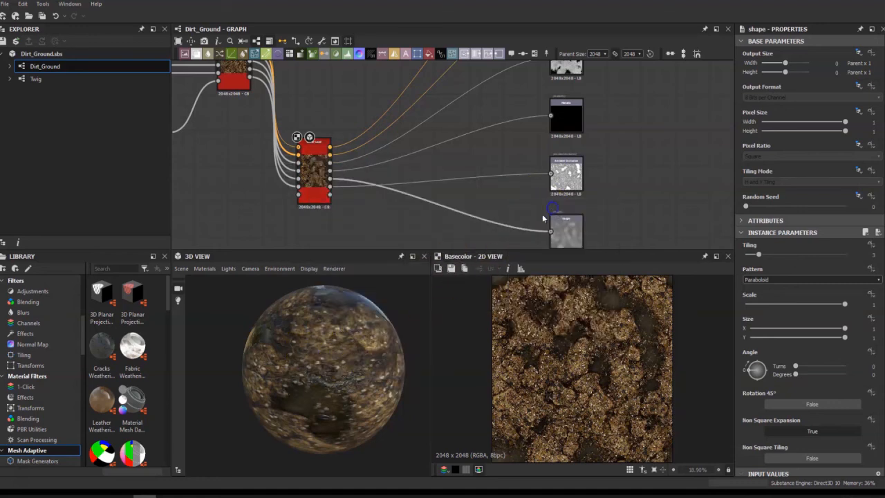
# Step: Restore the Water Level node's full material in the 3D view and inspect the sphere from another angle
pyautogui.moveTo(336, 118); pyautogui.dragTo(374, 109, button='middle')
pyautogui.rightClick(351, 148)
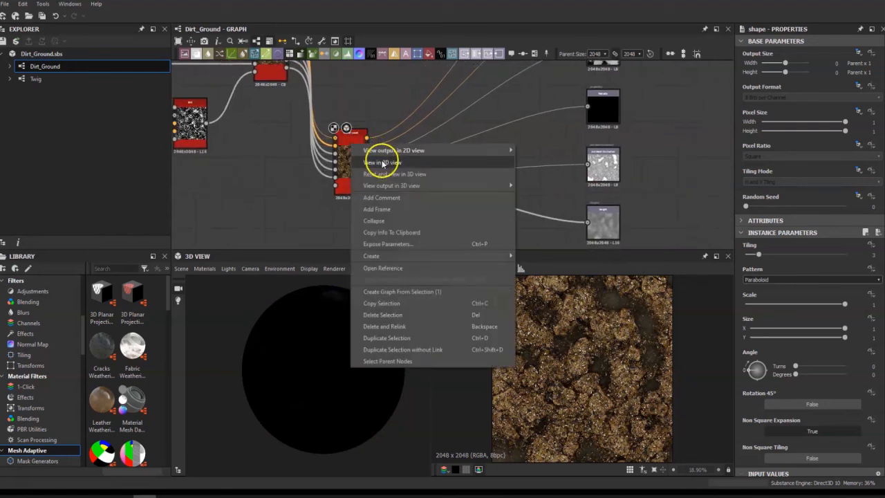
pyautogui.click(376, 151)
pyautogui.moveTo(283, 194)
pyautogui.mouseDown(button='middle')
pyautogui.moveTo(297, 180)
pyautogui.moveTo(289, 184)
pyautogui.mouseUp(button='middle')
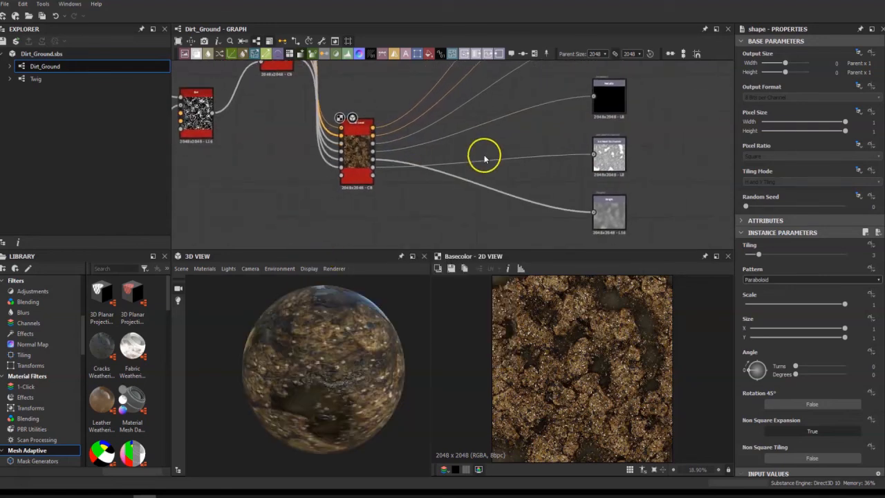
pyautogui.moveTo(349, 379); pyautogui.dragTo(369, 283)
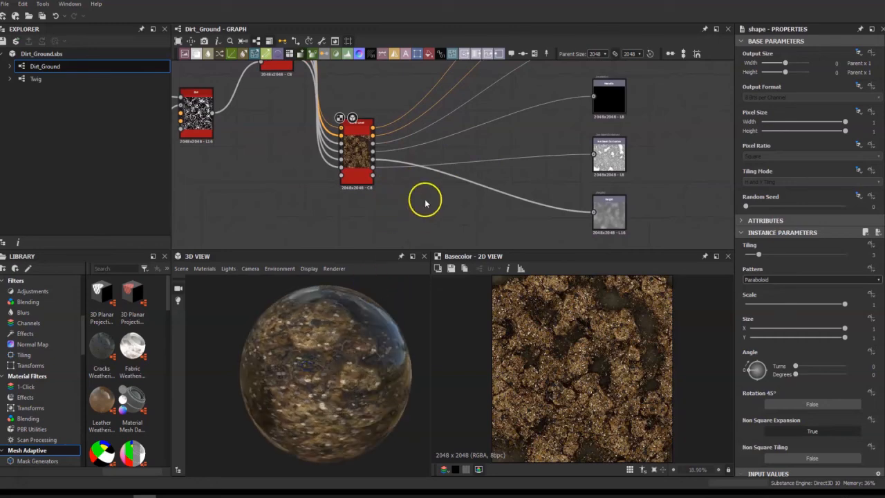
# Step: Show the whole Dirt_Ground graph from the Height groups through Extracted Maps to the final outputs
pyautogui.scroll(-5, 424, 197)
pyautogui.scroll(-3, 419, 162)
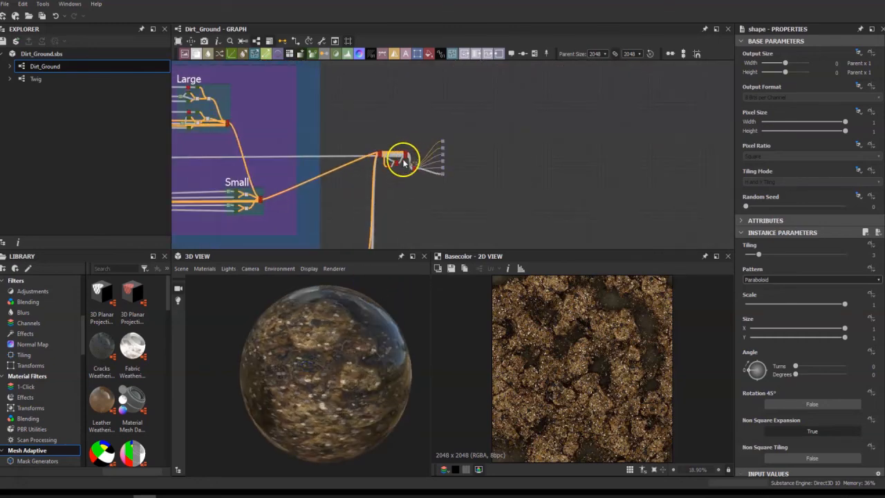
pyautogui.moveTo(375, 142); pyautogui.dragTo(434, 130, button='middle')
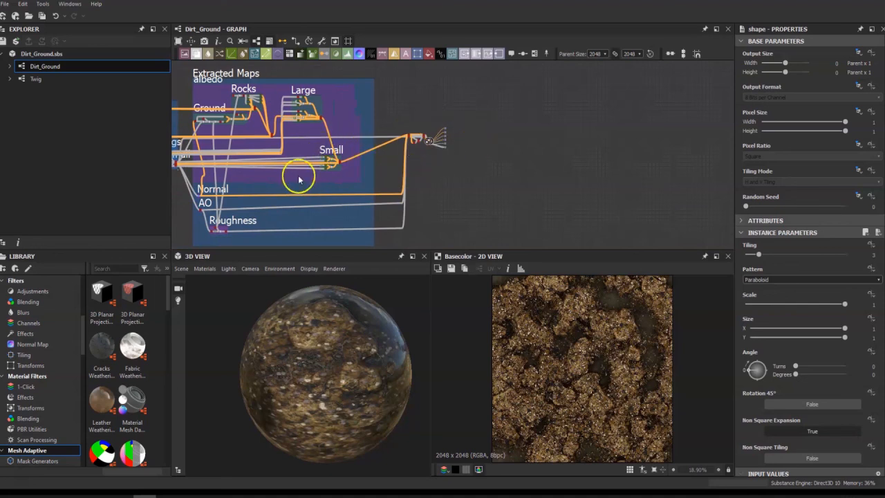
pyautogui.moveTo(438, 160); pyautogui.dragTo(603, 143, button='middle')
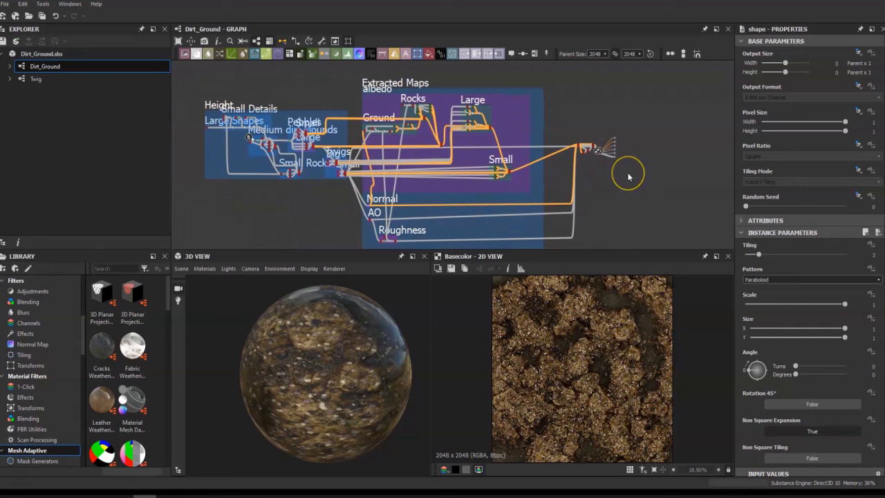